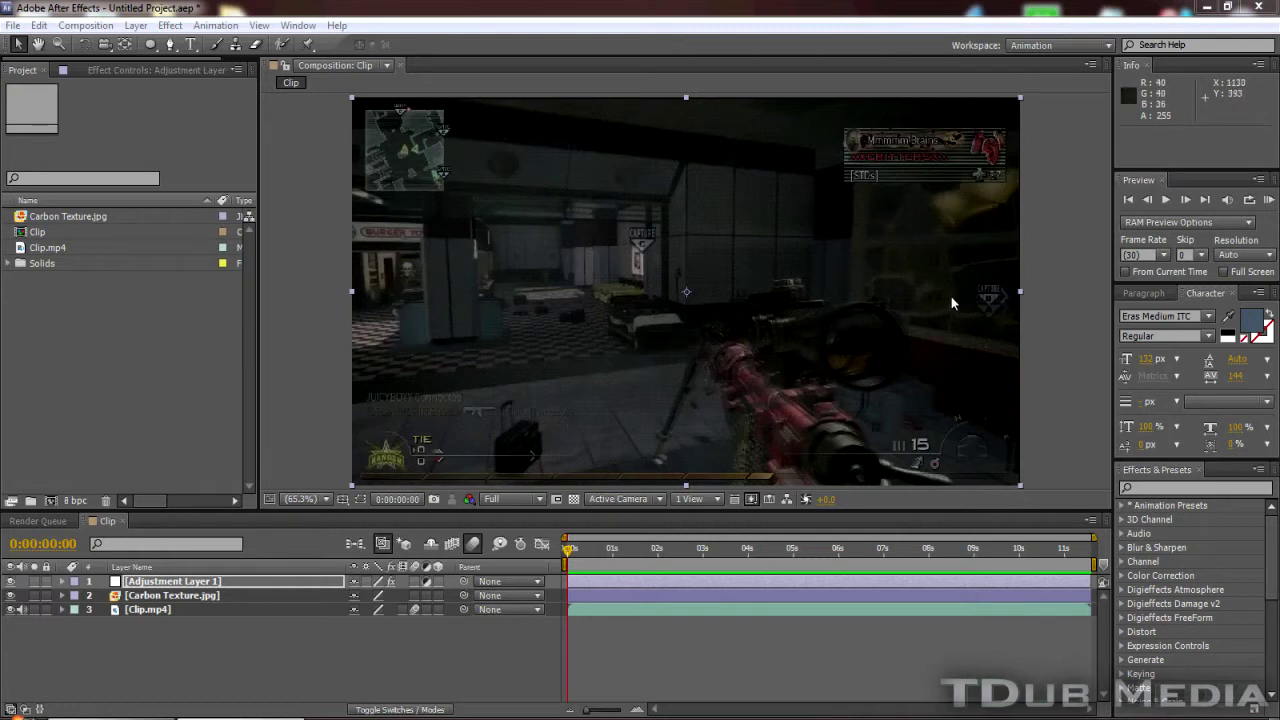
Play a full-speed RAM preview of the Clip composition with its carbon overlay
click(940, 360)
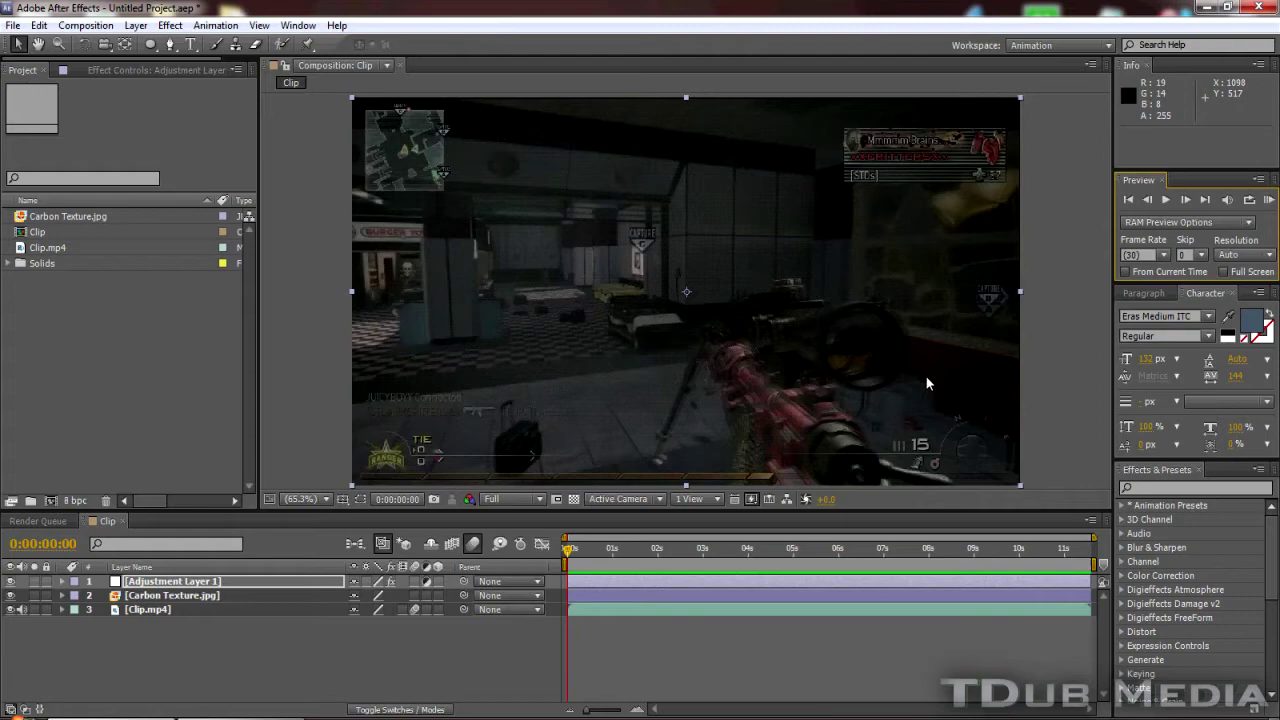
key(KP_0)
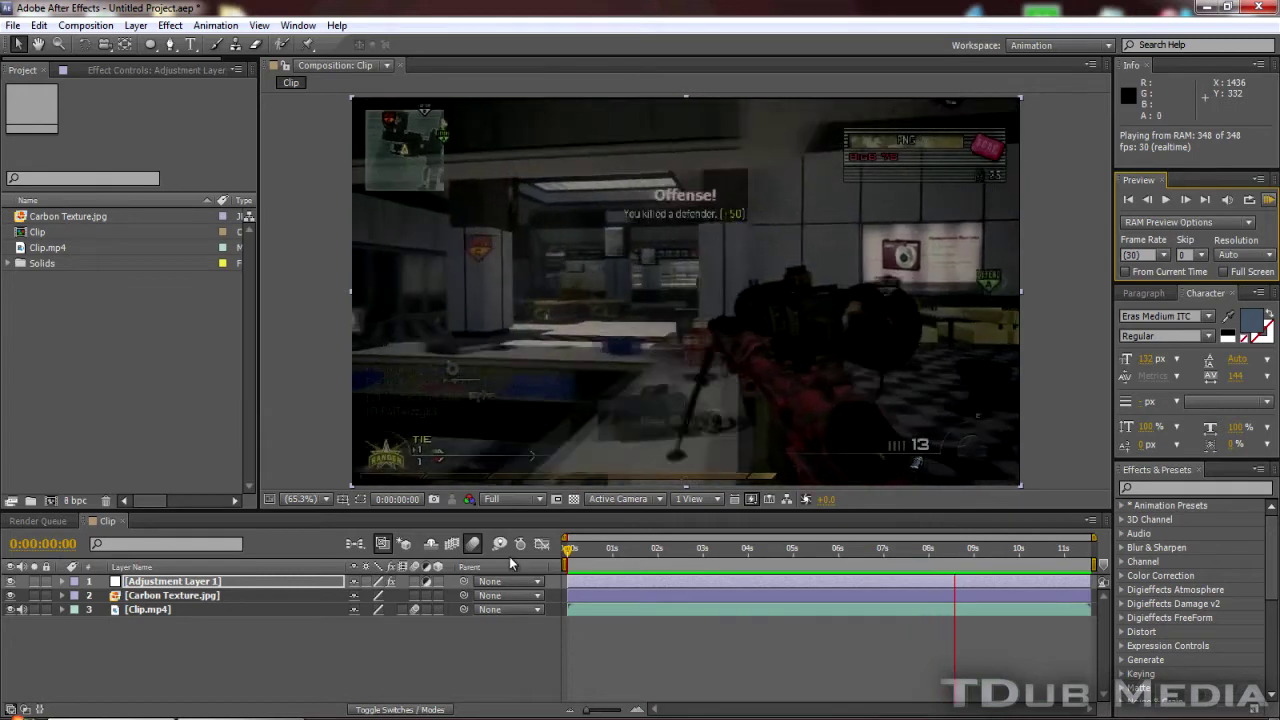
Stop the preview, build composition Clip 2 from Clip.mp4, and layer Carbon Texture.jpg above it
click(716, 550)
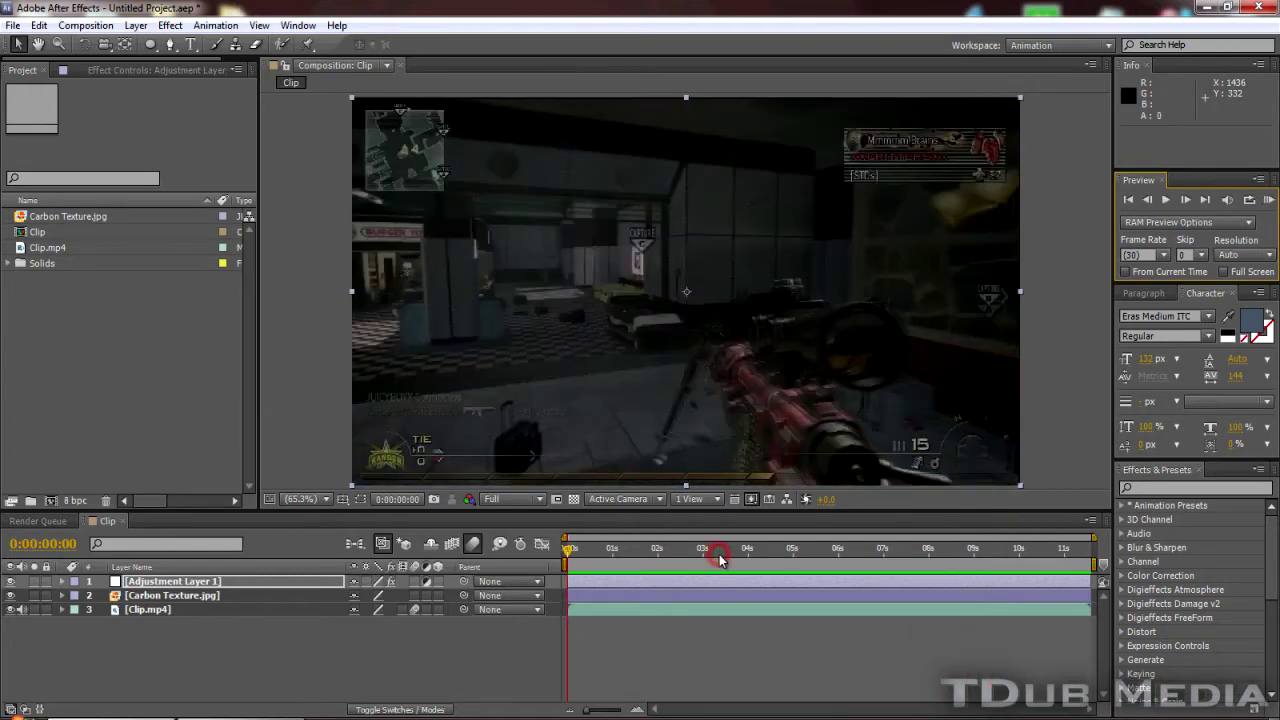
click(83, 218)
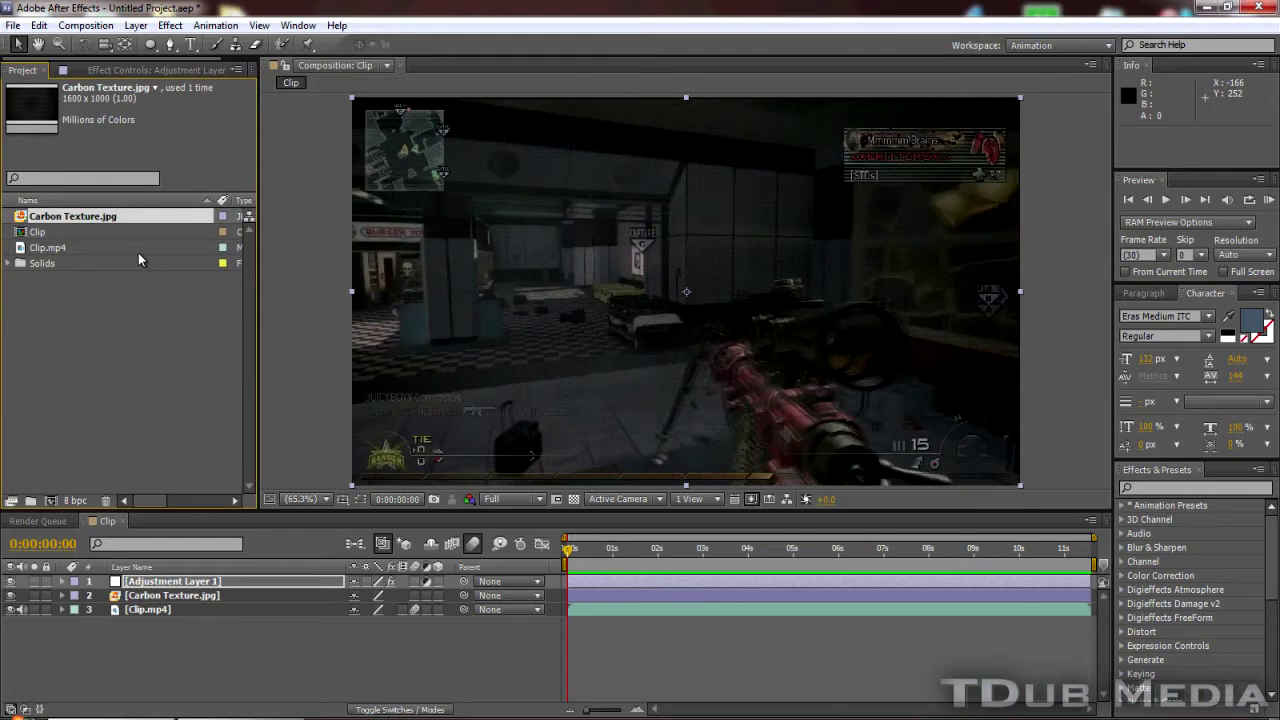
click(91, 250)
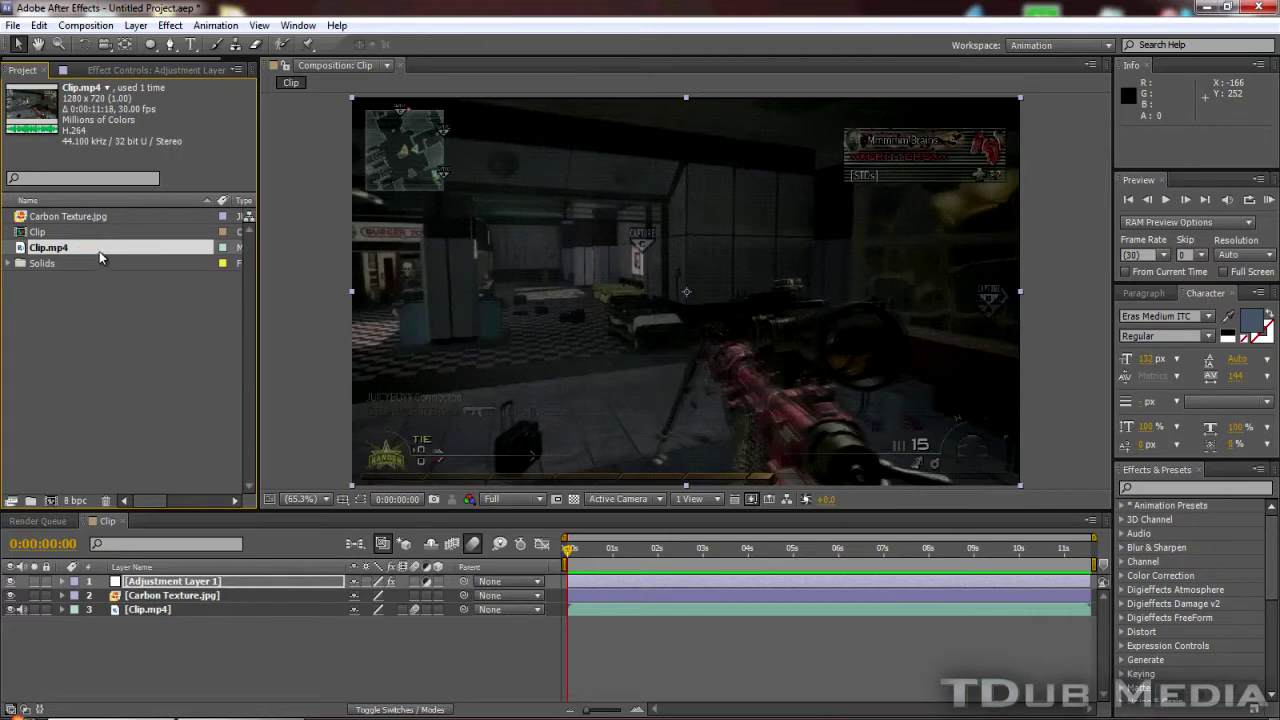
drag(99, 251, 51, 500)
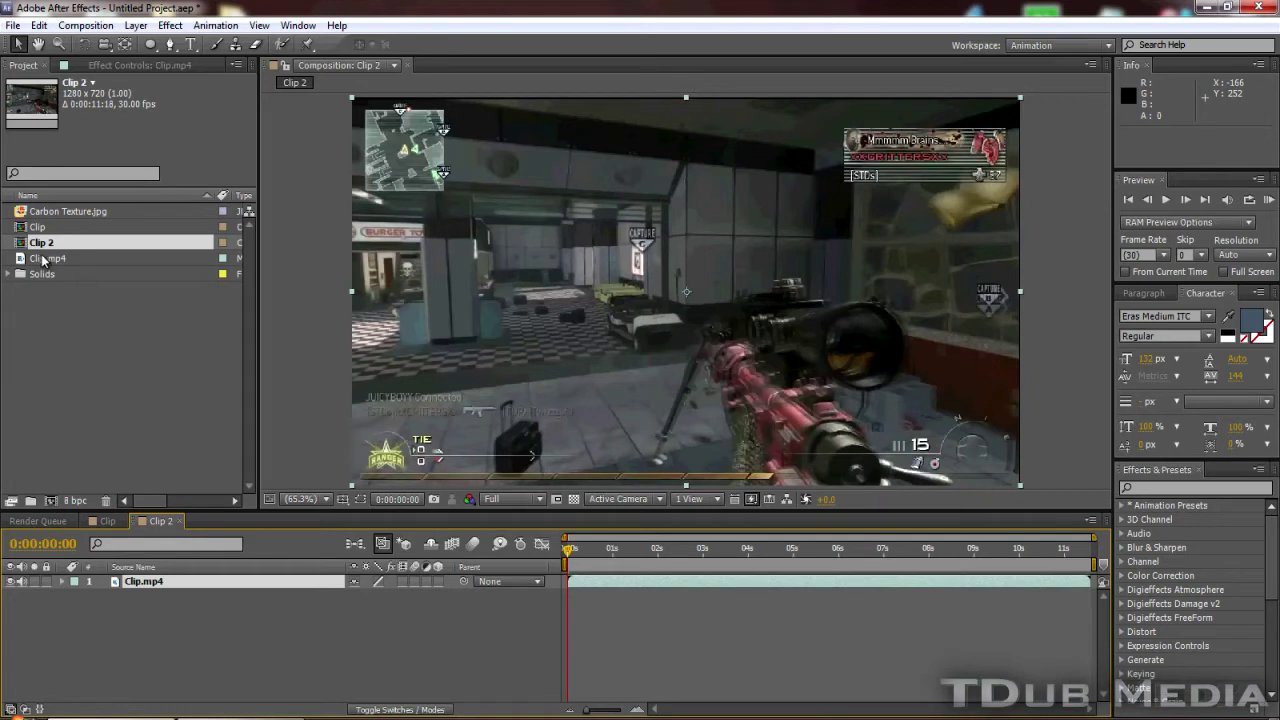
mouse_move(45, 211)
mouse_down()
mouse_move(103, 500)
mouse_move(165, 585)
mouse_up()
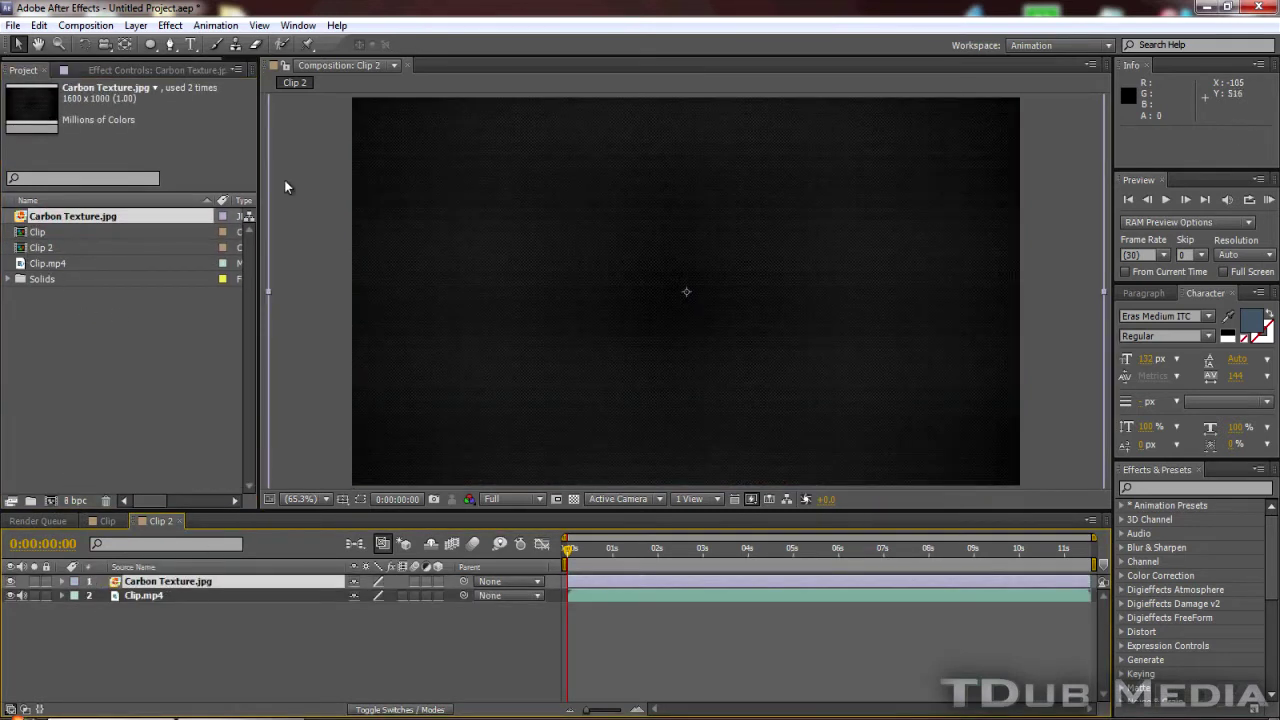
Fit the Carbon Texture.jpg layer to the Clip 2 frame with Layer > Transform > Fit to Comp
click(135, 25)
mouse_move(169, 203)
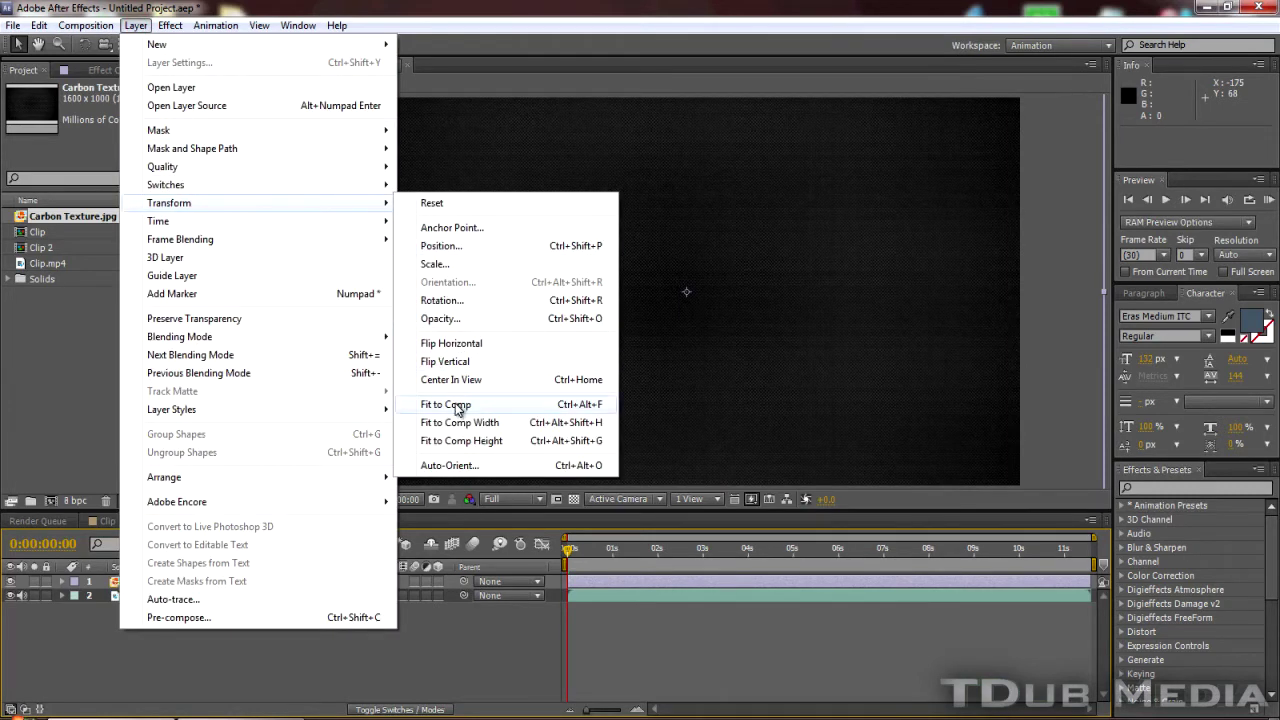
click(445, 404)
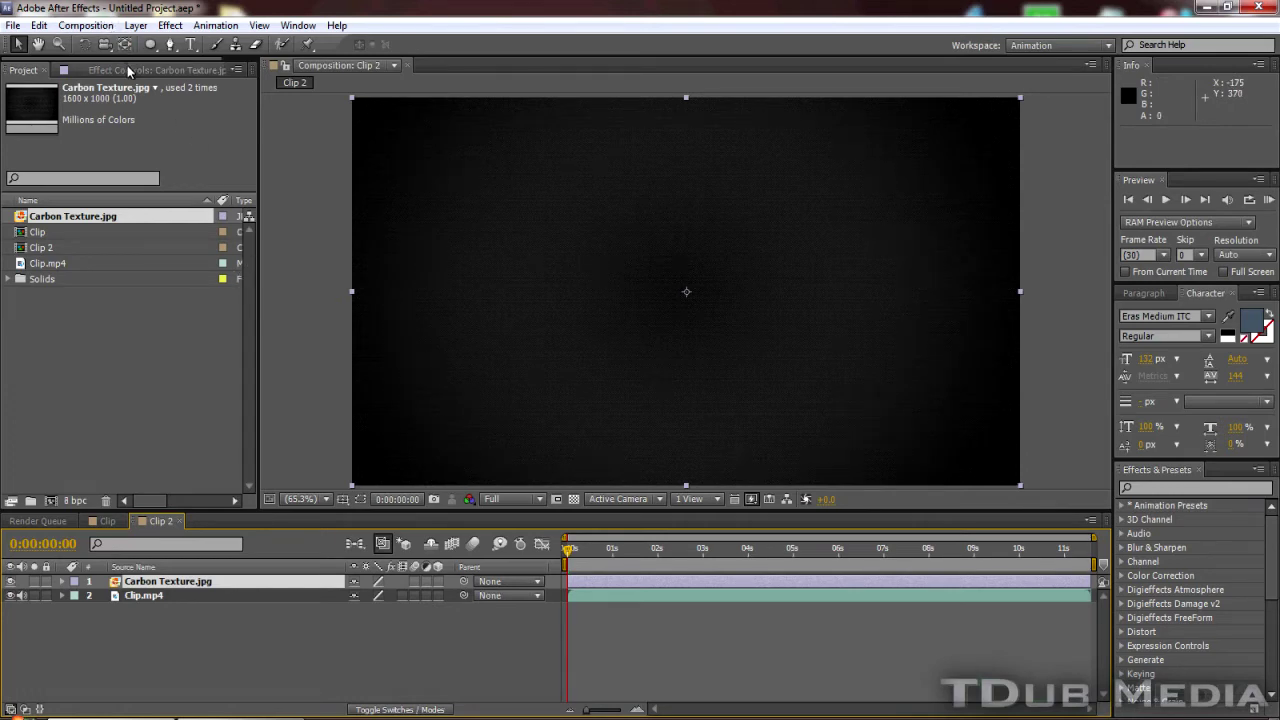
click(180, 582)
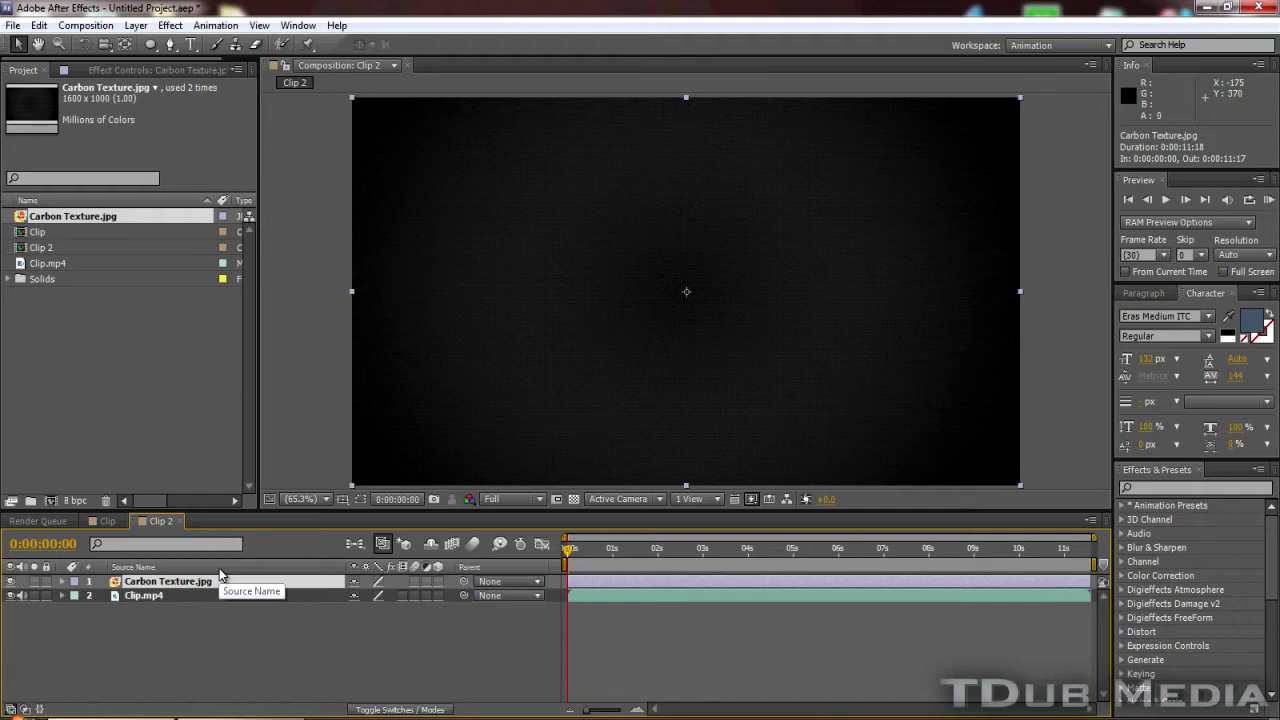
Set the Carbon Texture.jpg layer's Opacity to 60%
key(t)
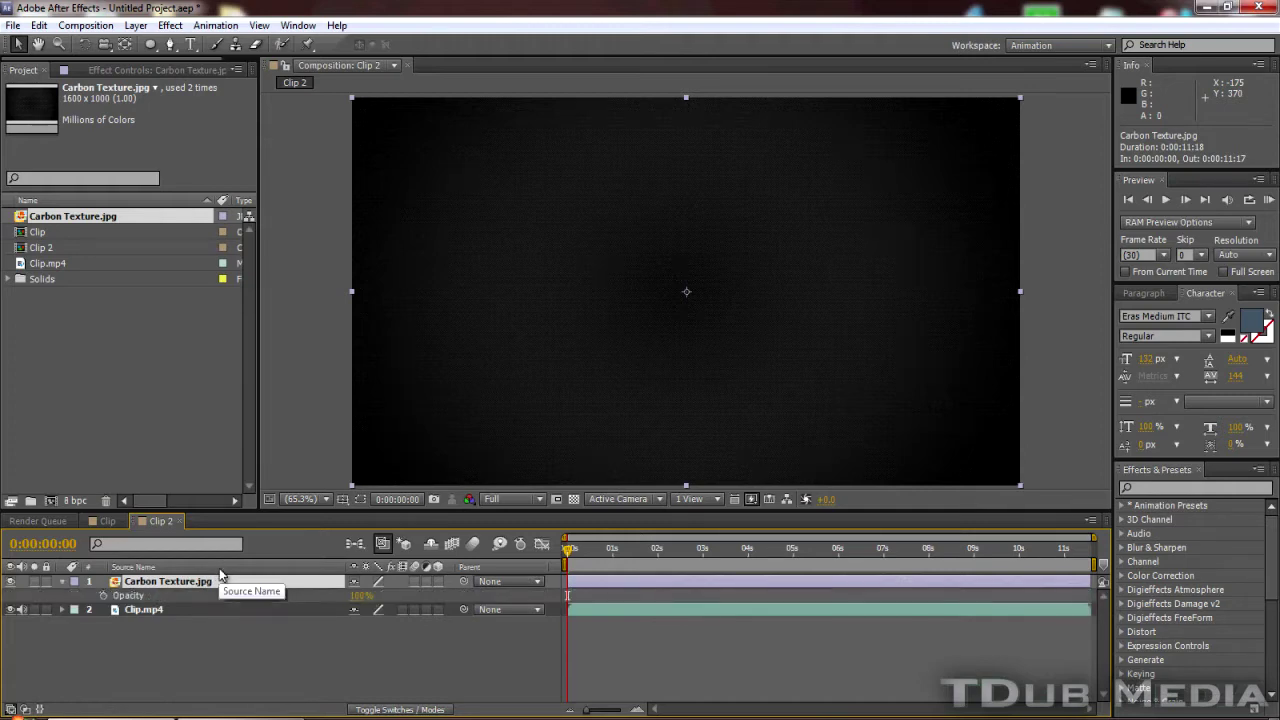
click(360, 595)
text(60)
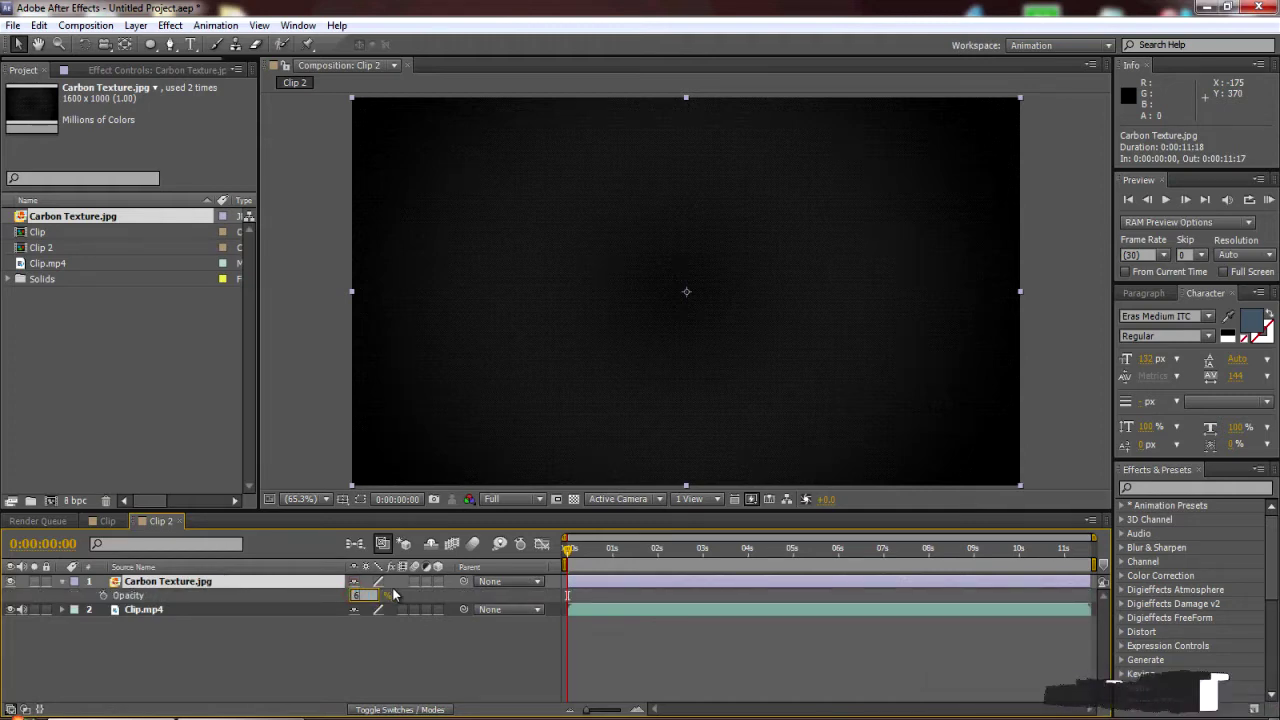
key(Return)
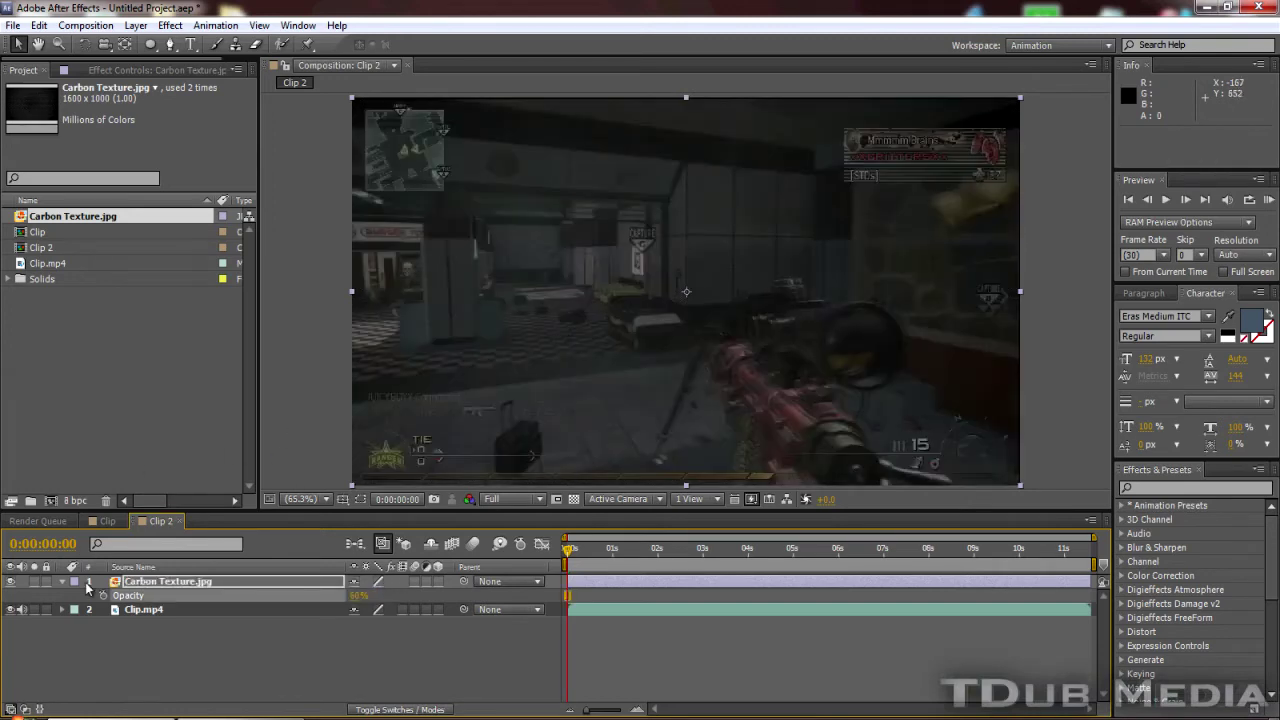
click(64, 582)
Zoom the composition view in and out to inspect the semi-transparent texture
key(period)
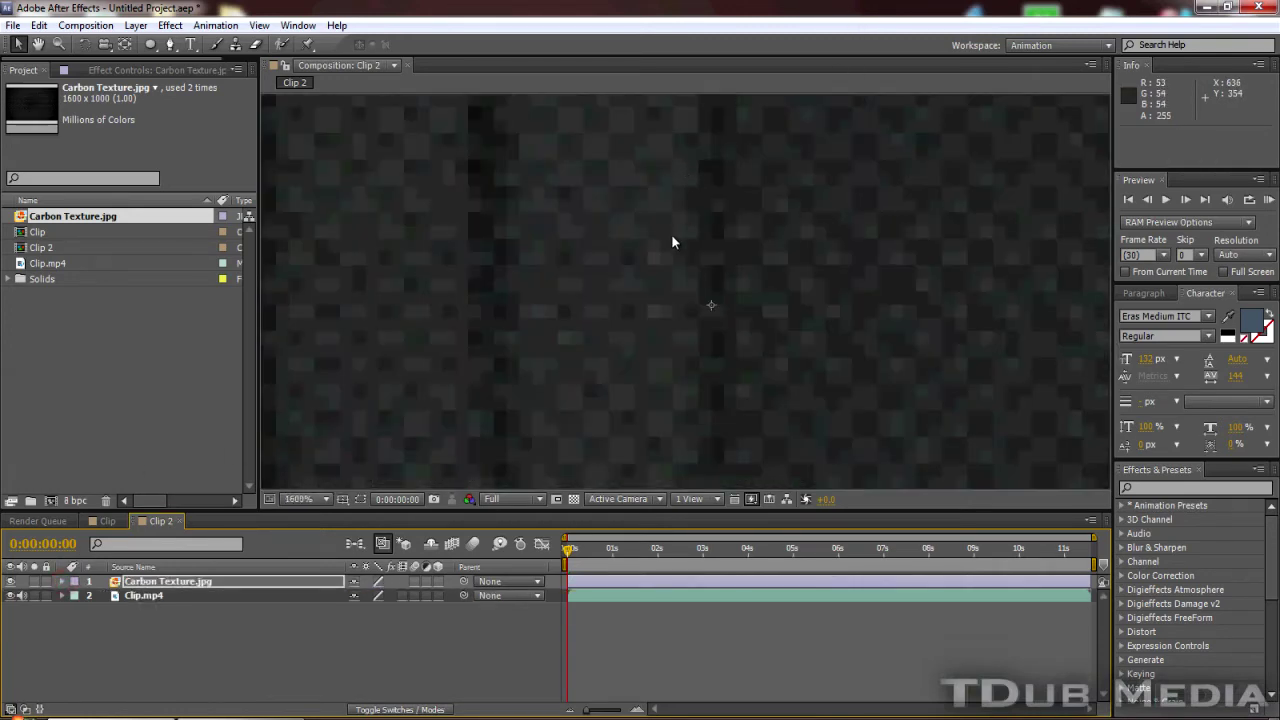
key(comma)
key(period)
key(comma)
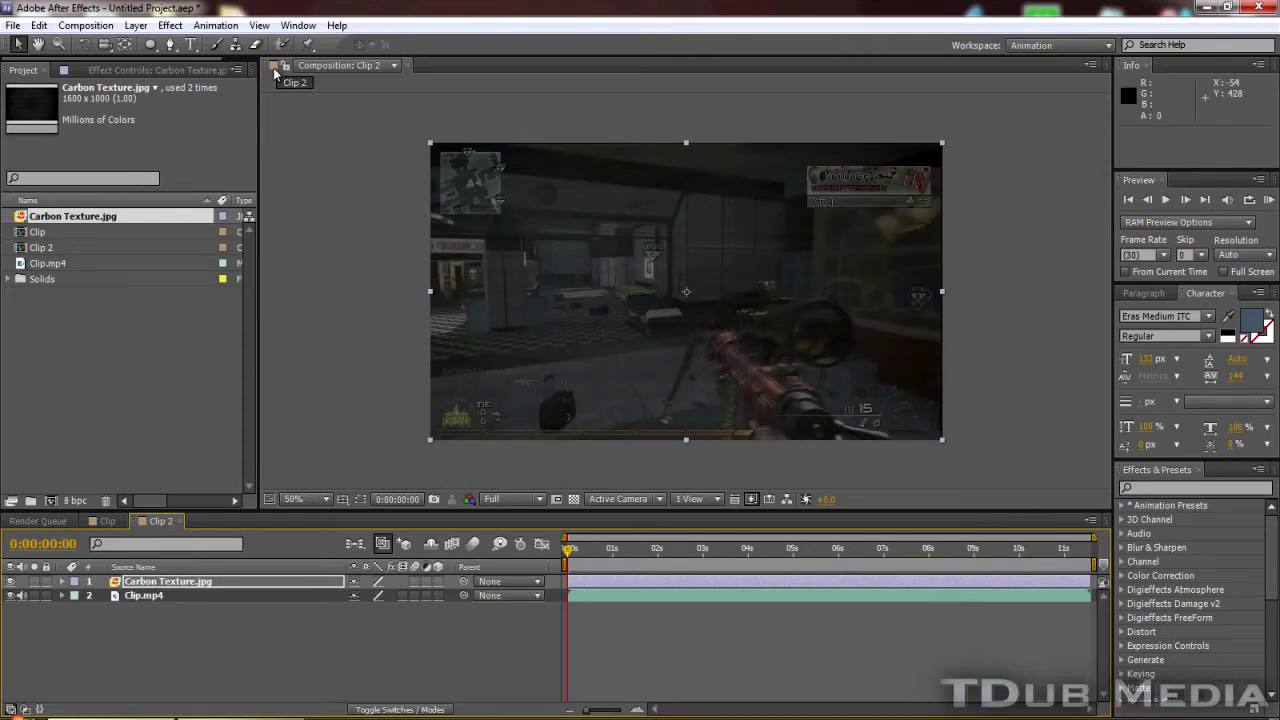
click(140, 25)
mouse_move(160, 44)
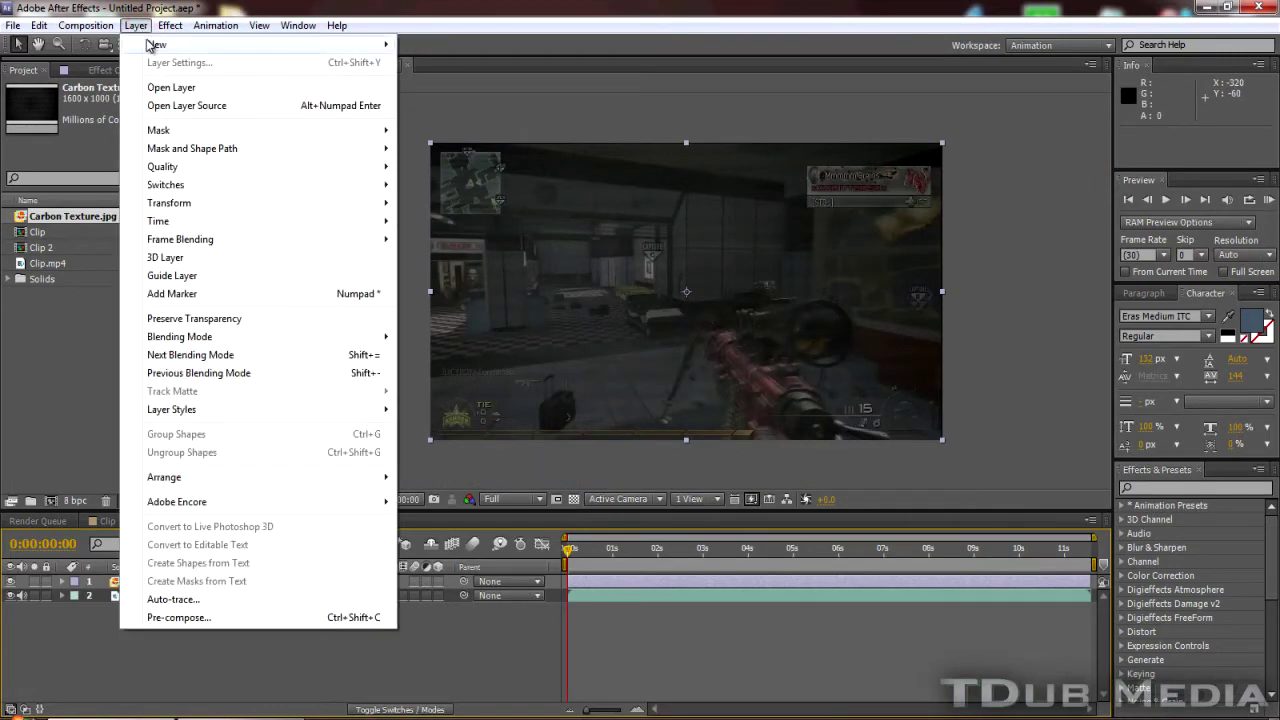
Add an adjustment layer with Brightness & Contrast at Brightness 21 and Contrast 43
click(440, 153)
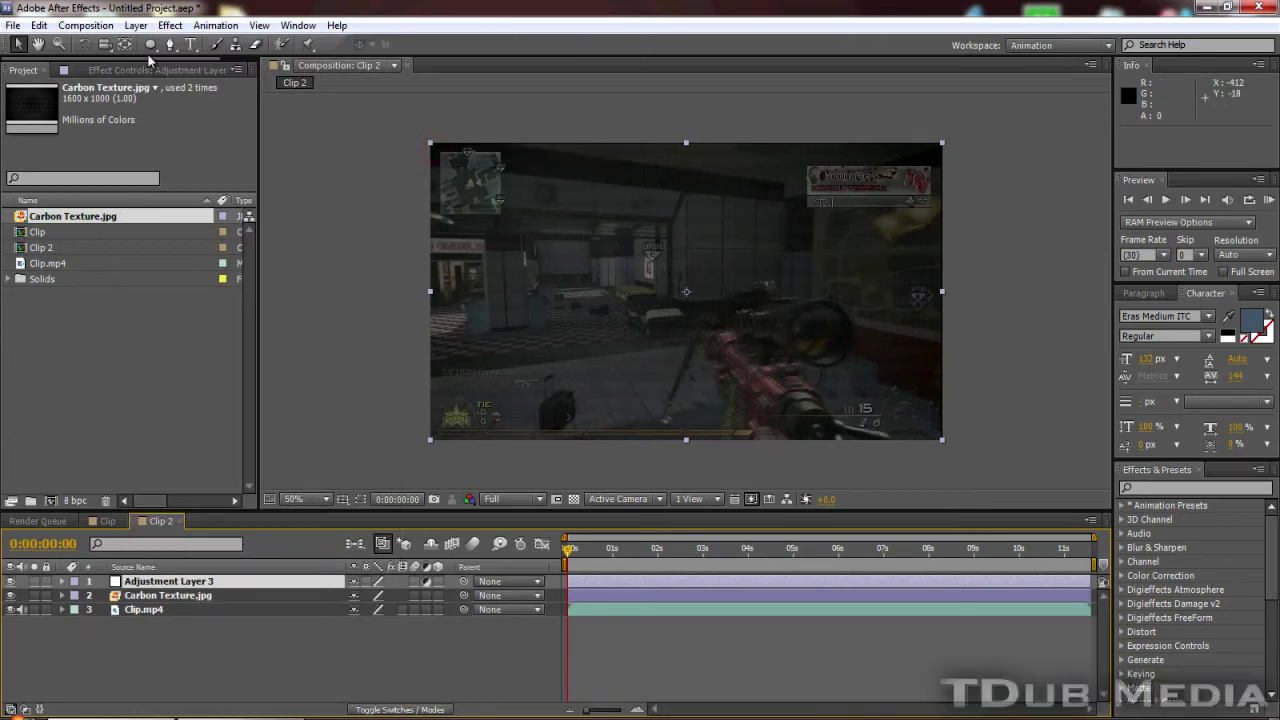
click(170, 25)
mouse_move(216, 178)
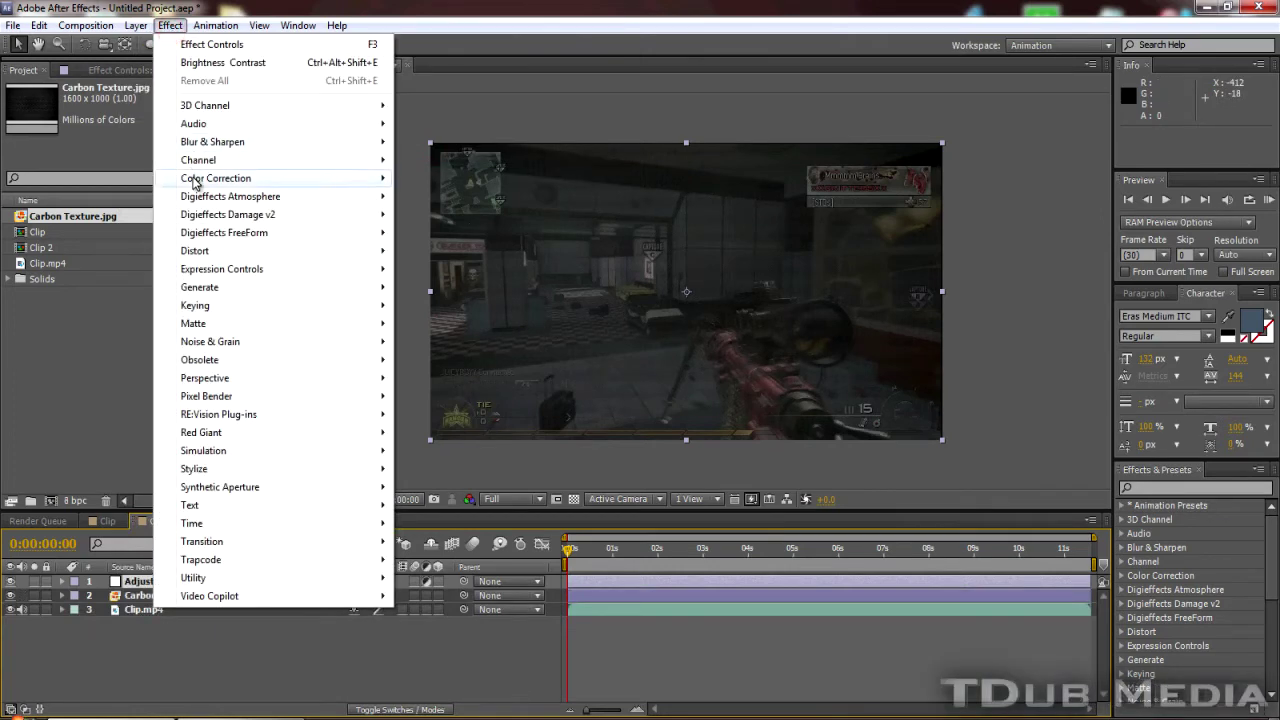
click(435, 251)
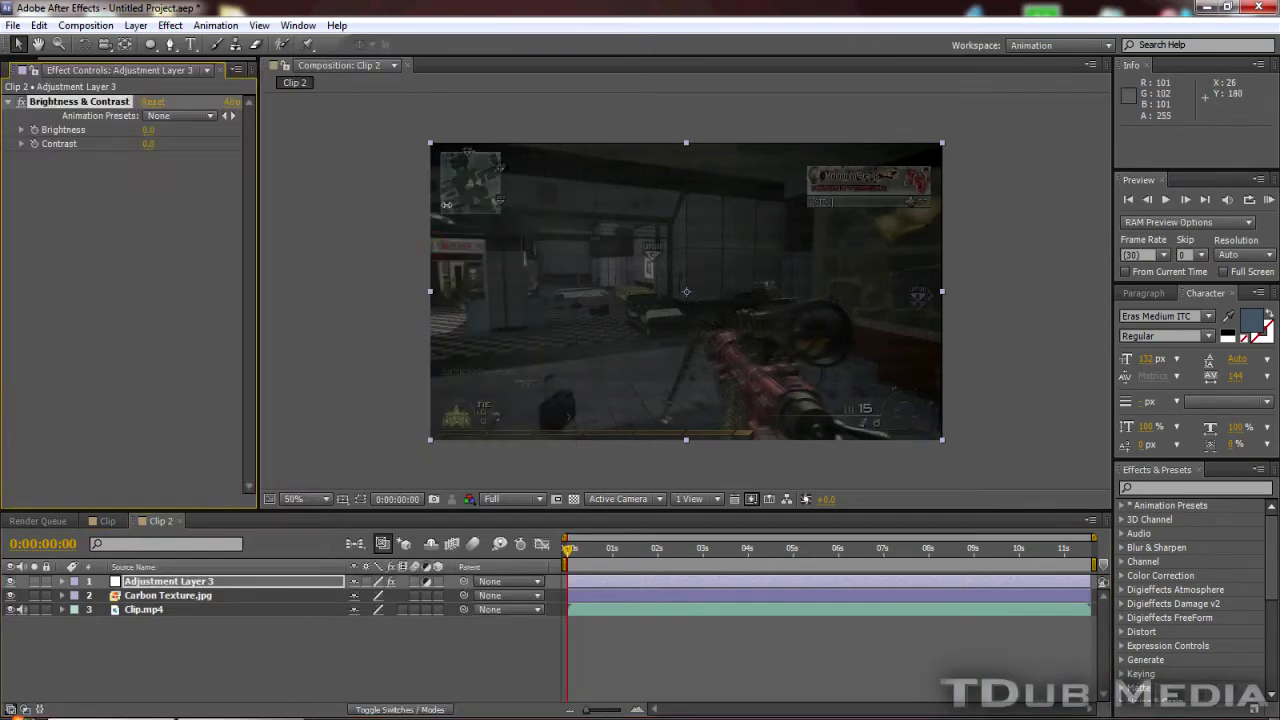
drag(148, 130, 186, 145)
scroll(591, 249, up, 4)
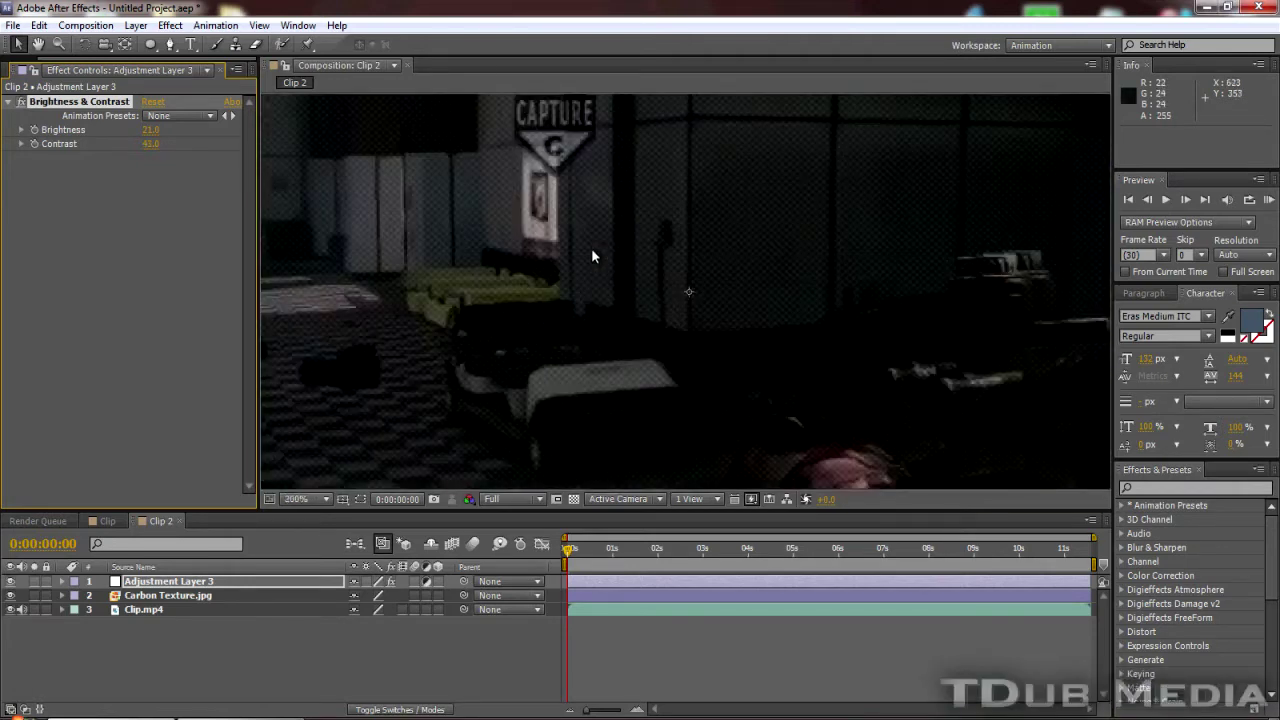
scroll(590, 246, down, 2)
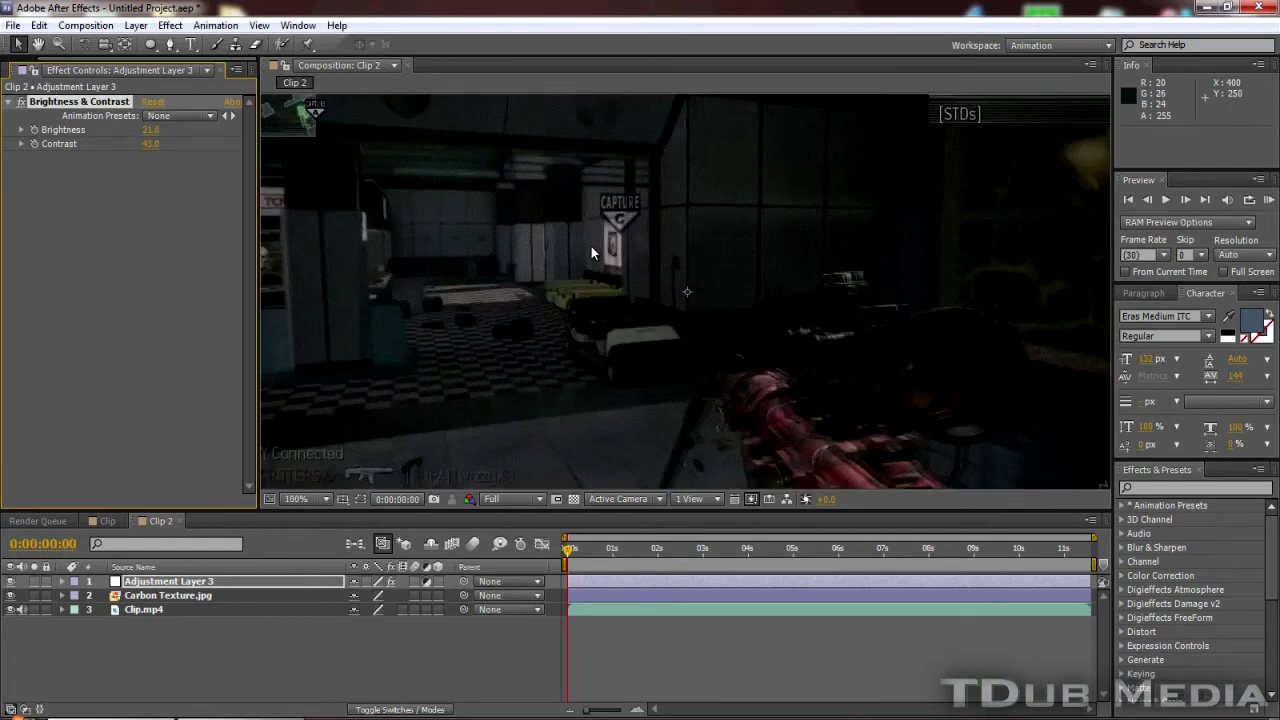
scroll(591, 246, down, 2)
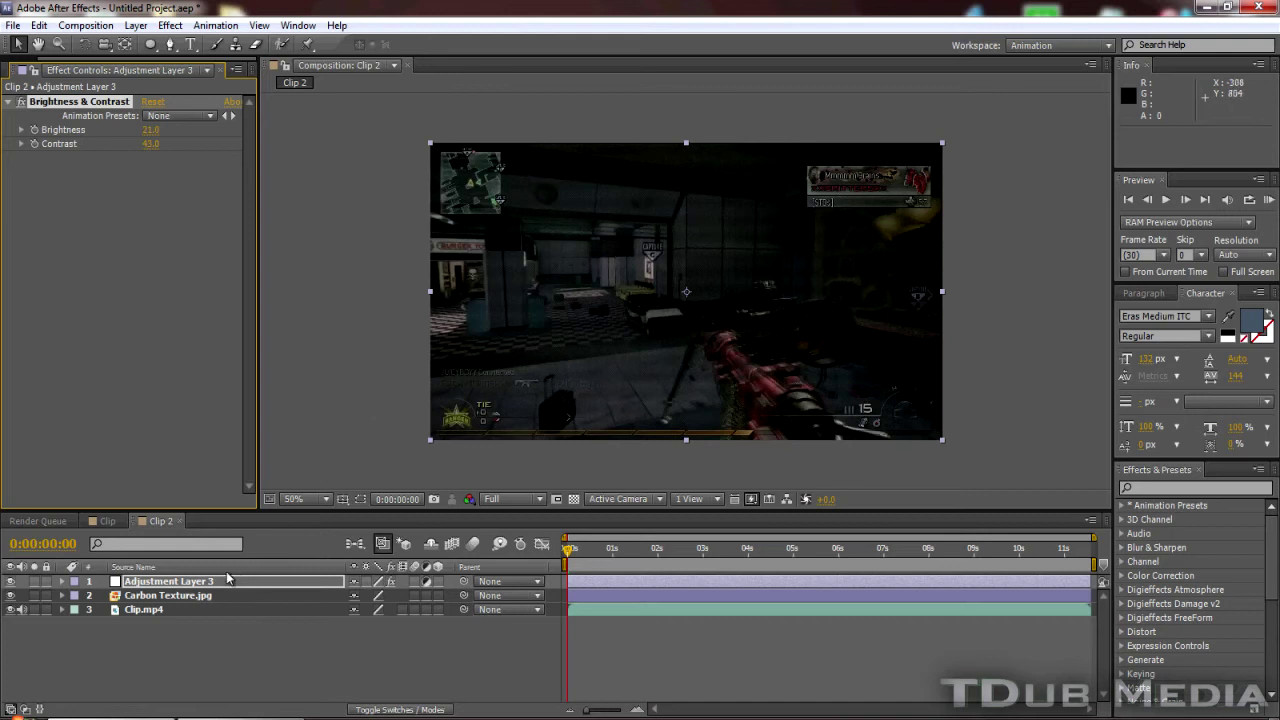
Raise the Carbon Texture.jpg layer's opacity to 90%, leaving the frame nearly black
click(200, 596)
key(t)
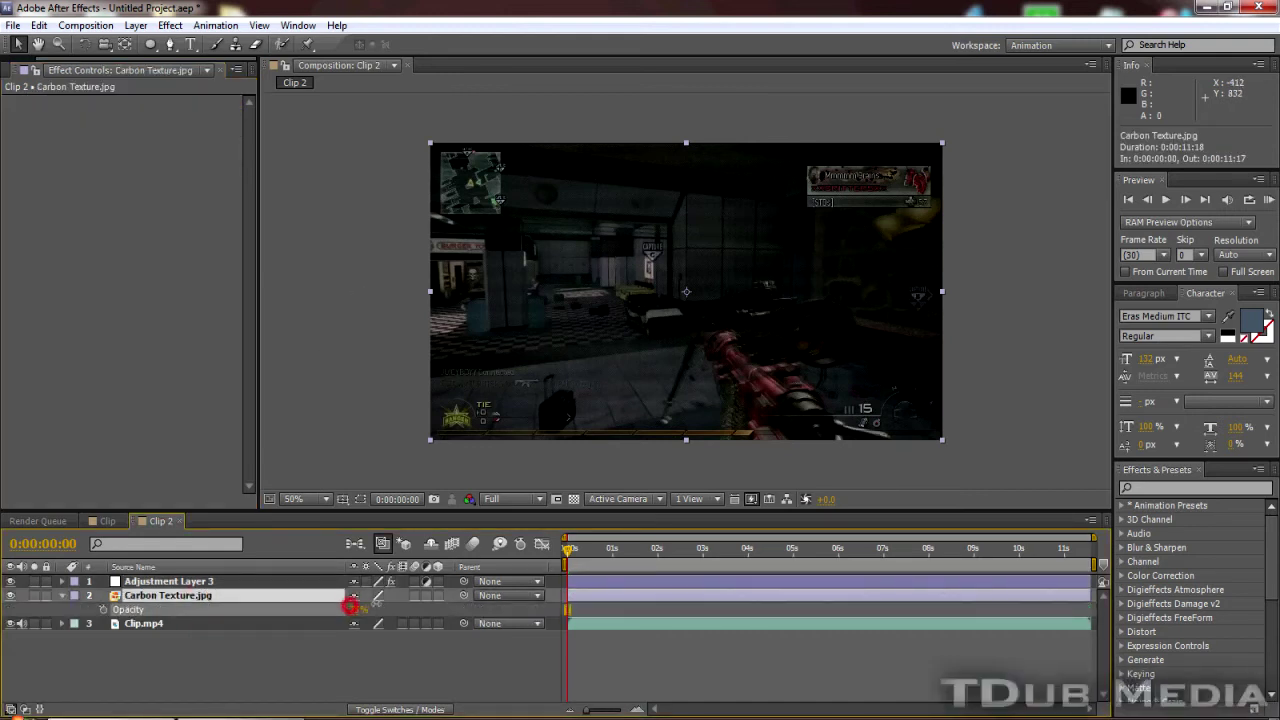
drag(355, 609, 400, 613)
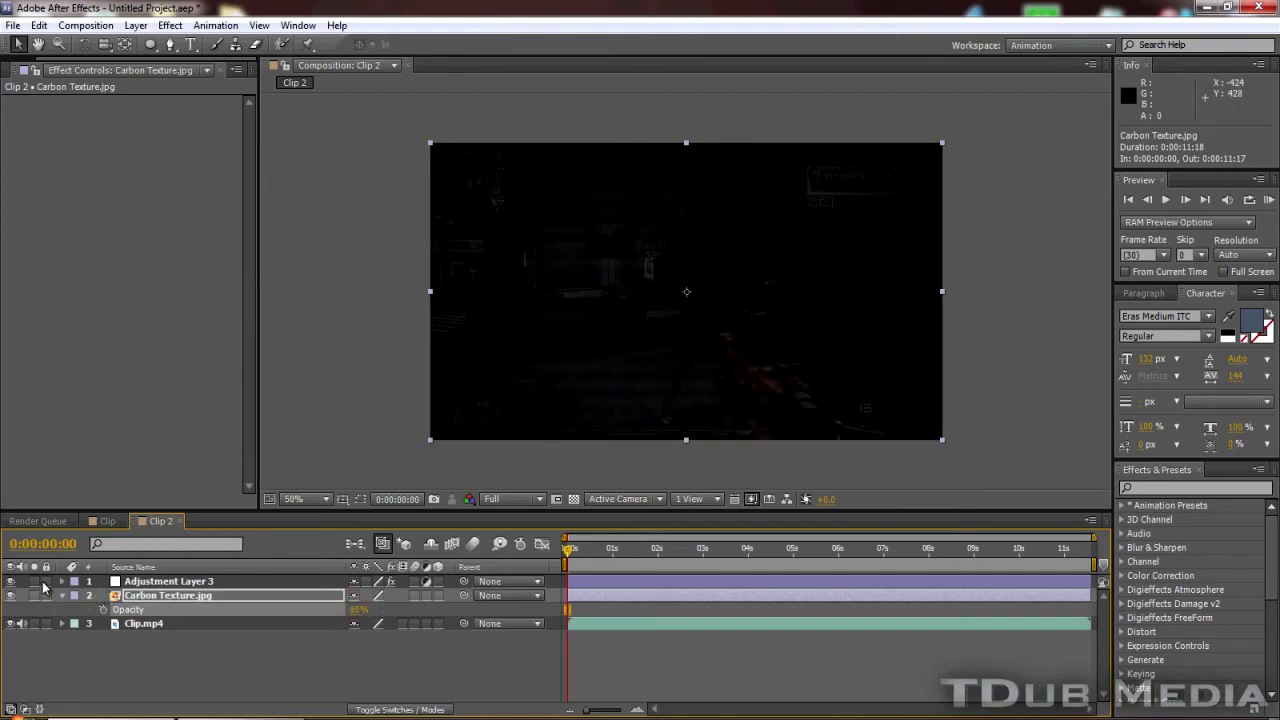
click(62, 595)
click(126, 568)
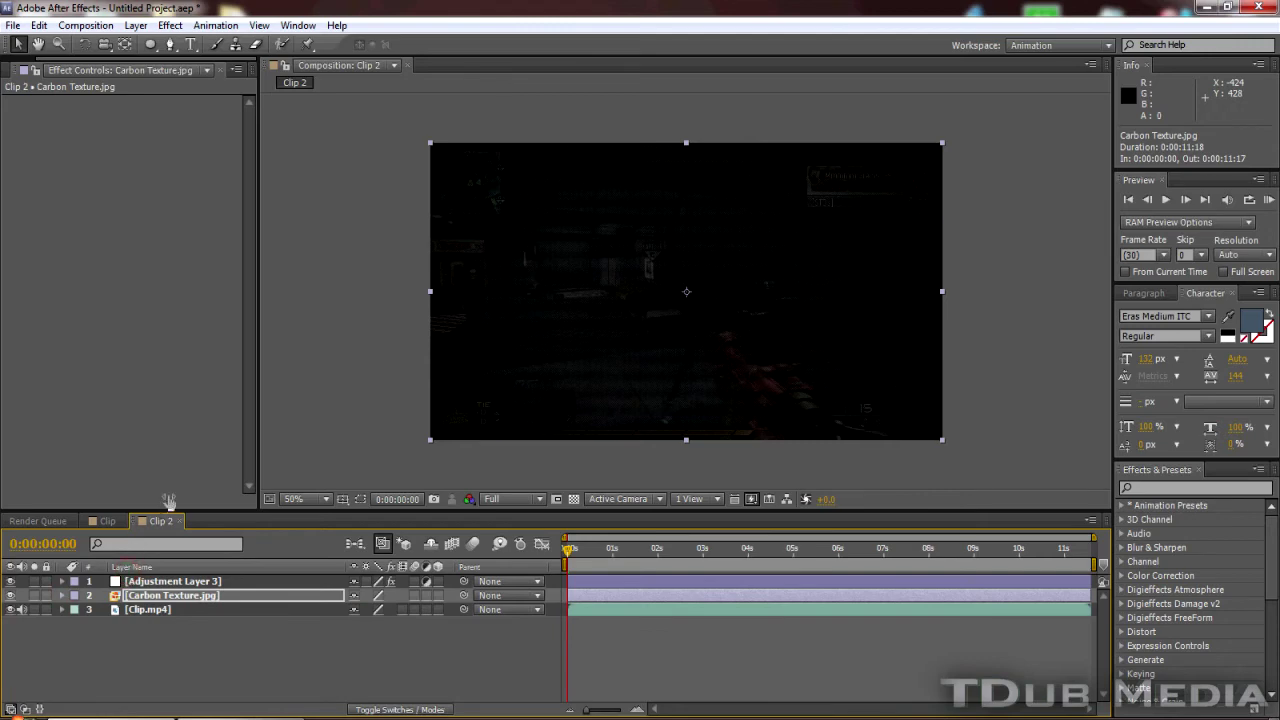
click(152, 580)
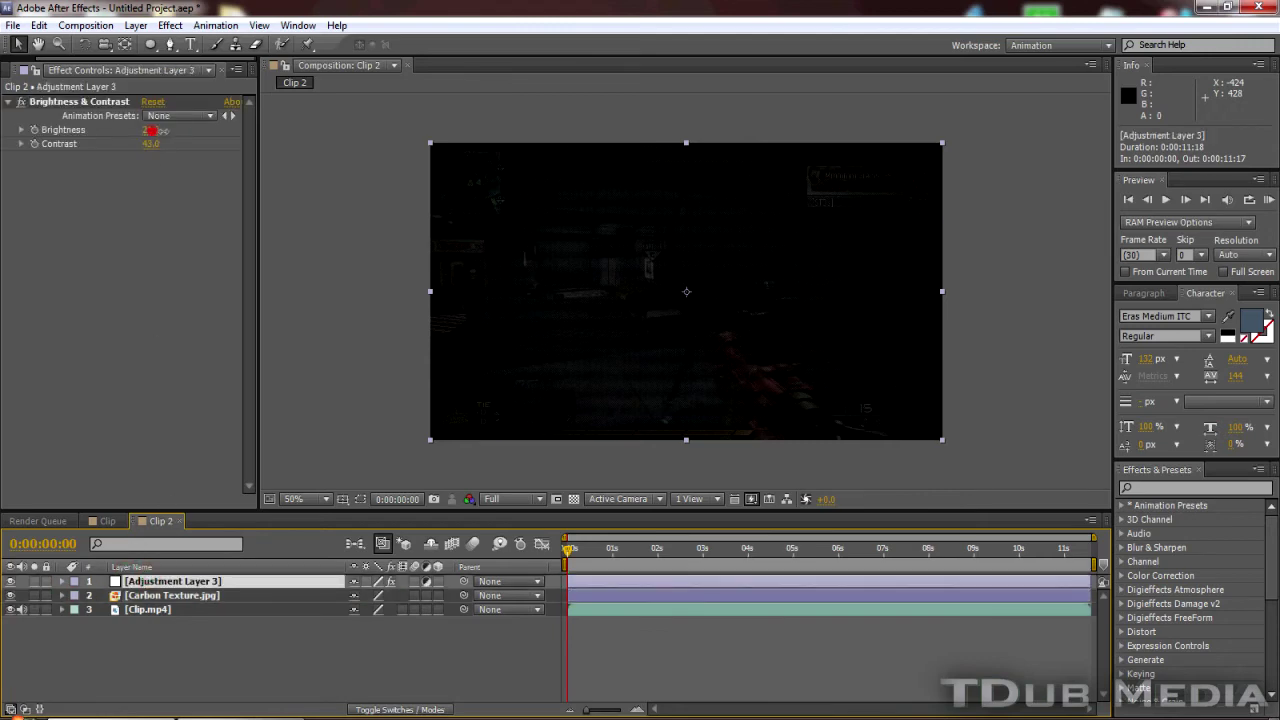
Set the adjustment layer's Brightness & Contrast to Brightness 56 and Contrast 70
mouse_move(150, 130)
mouse_down()
mouse_move(185, 130)
mouse_move(178, 146)
mouse_up()
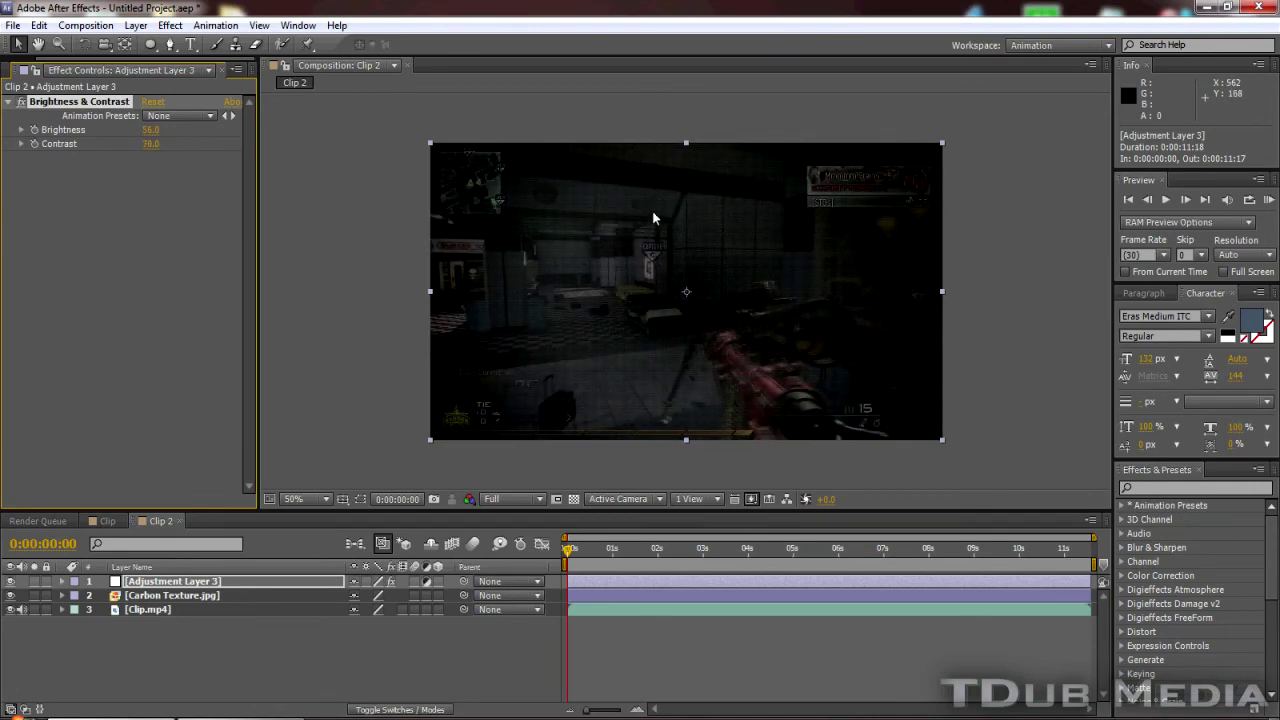
scroll(657, 216, up, 6)
scroll(659, 283, up, 1)
scroll(645, 305, down, 5)
scroll(630, 320, up, 5)
scroll(625, 330, down, 3)
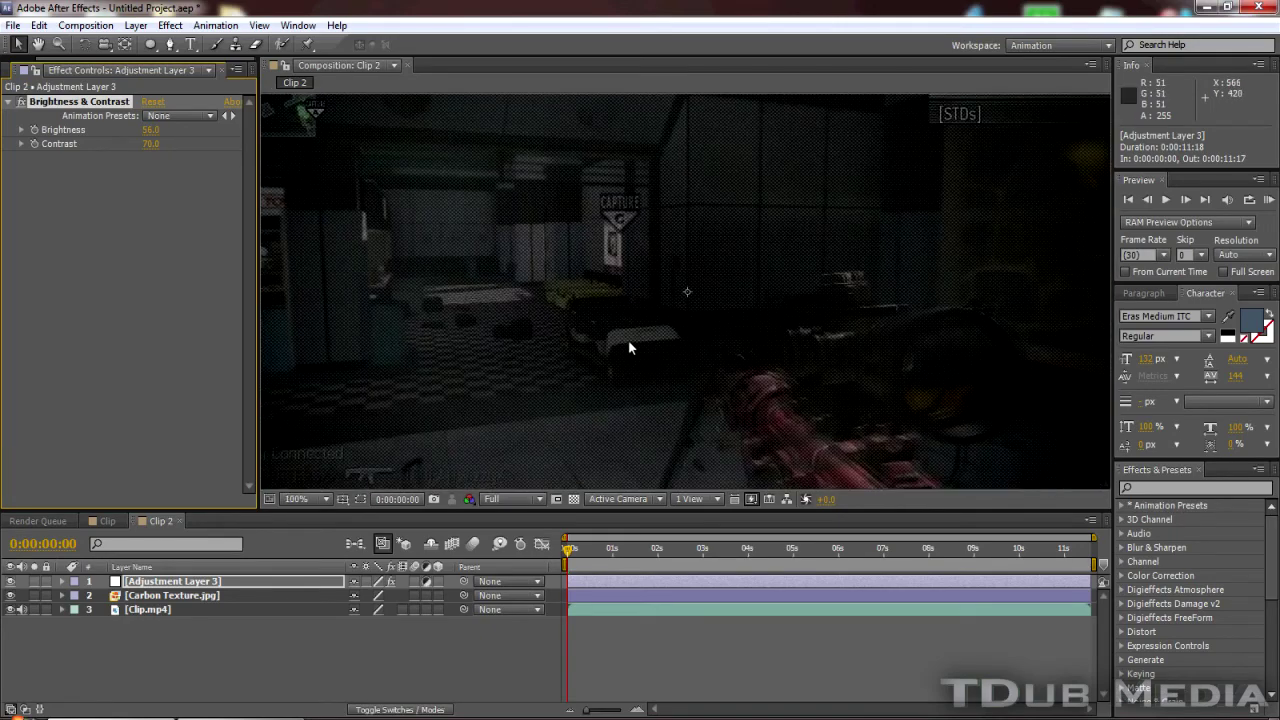
scroll(631, 341, down, 2)
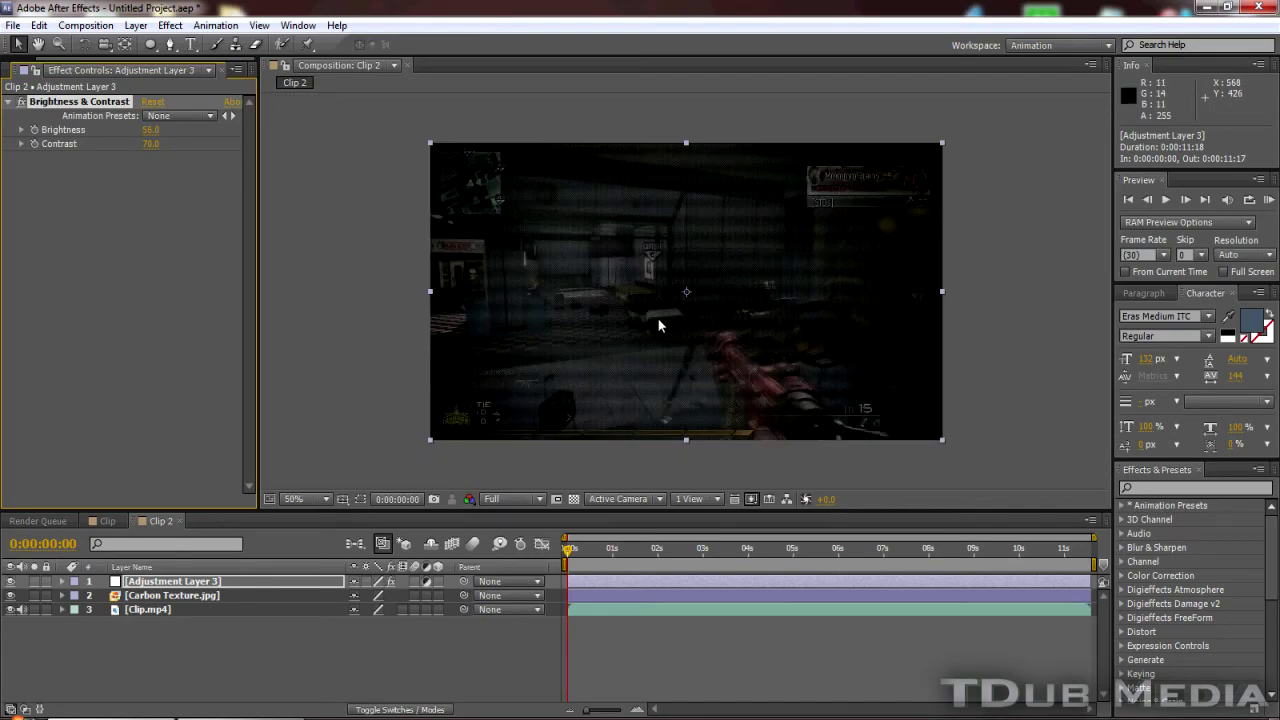